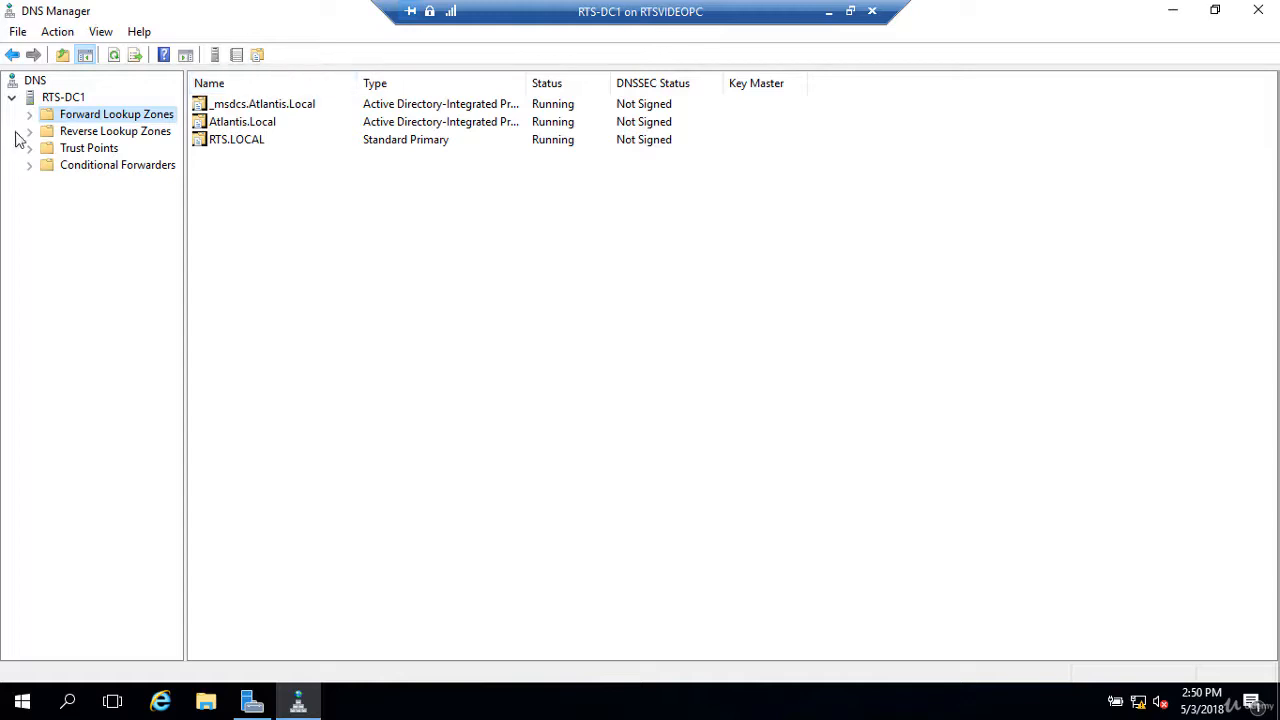
- Start a new reverse lookup zone as a primary zone stored in Active Directory, replicated to all DNS servers on domain controllers in this domain
click(75, 135)
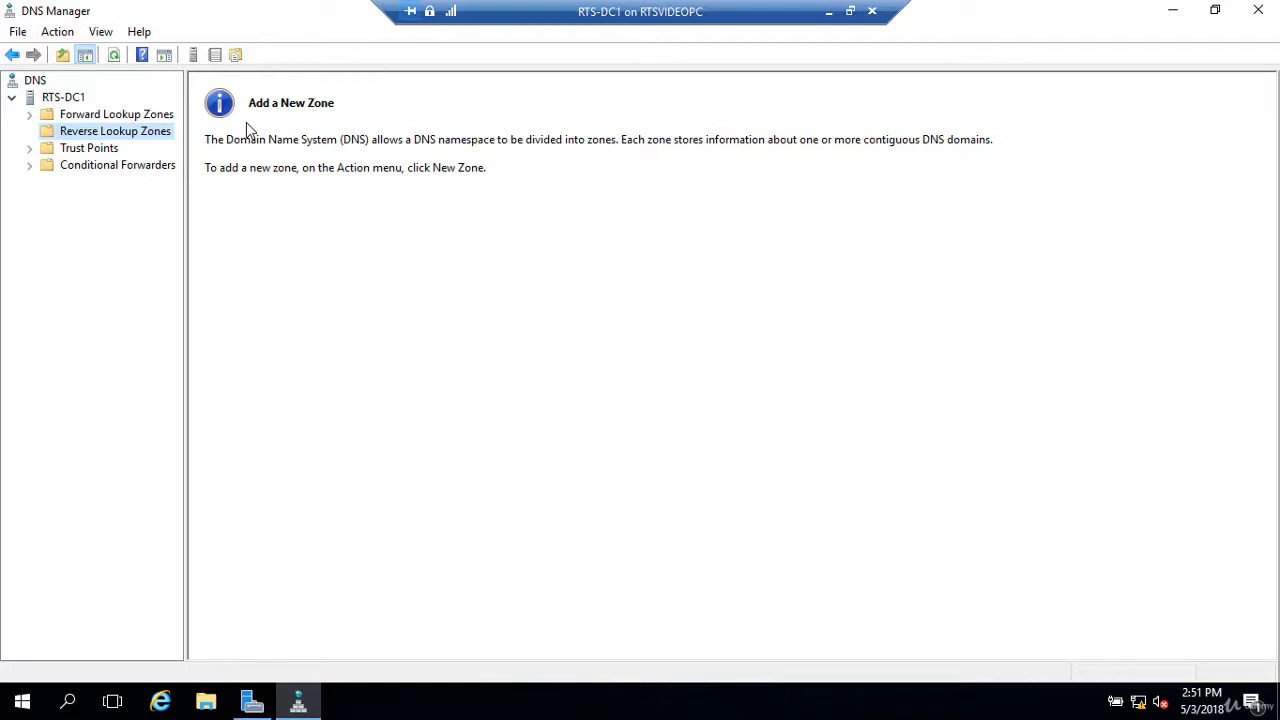
right_click(106, 138)
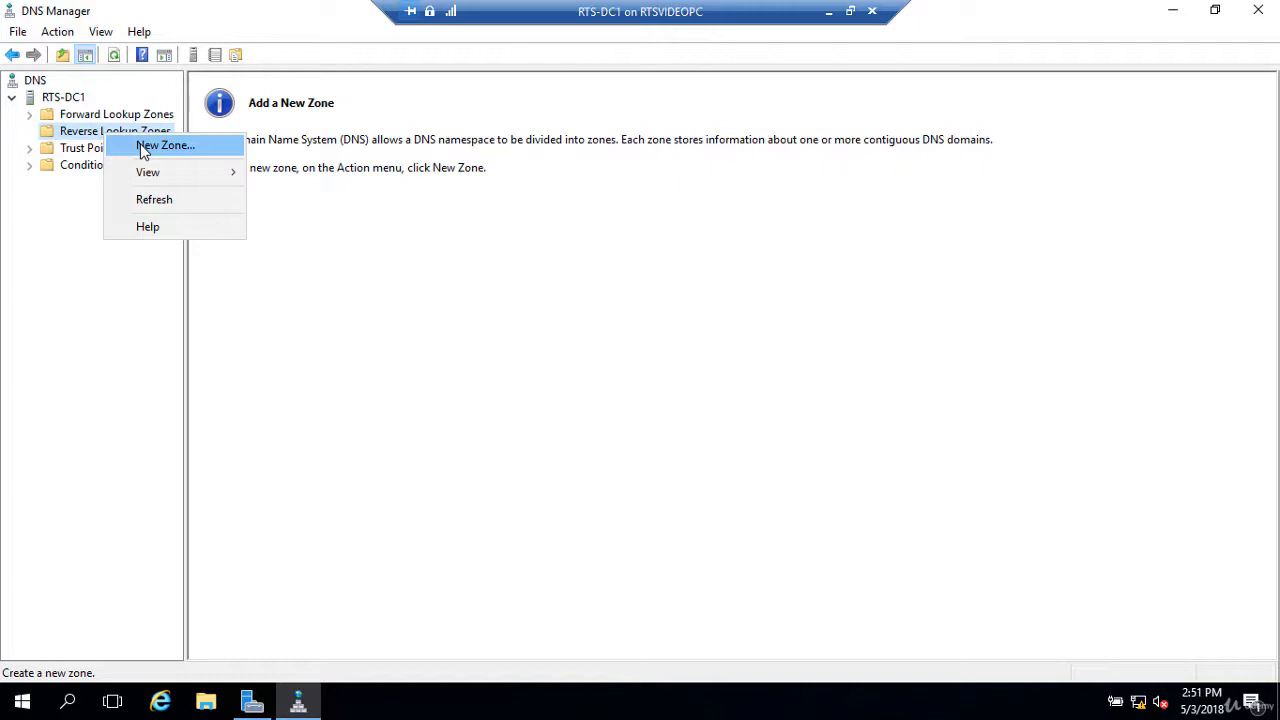
click(143, 150)
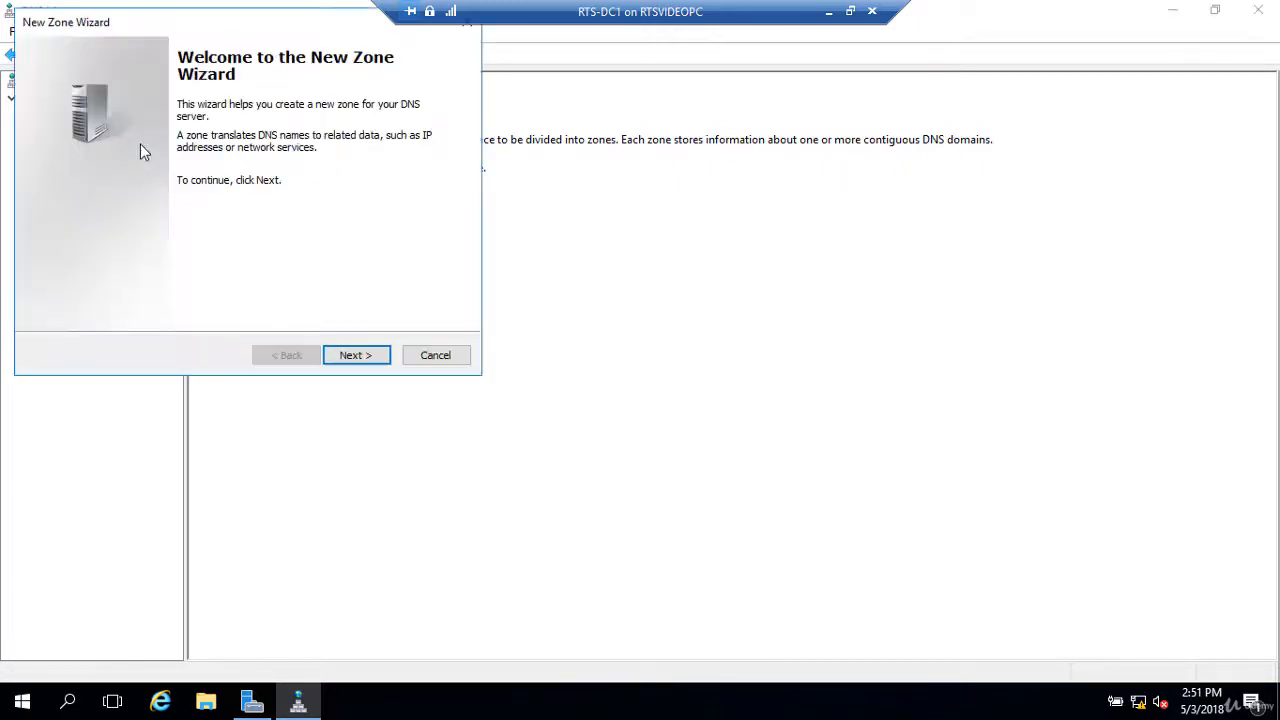
click(362, 363)
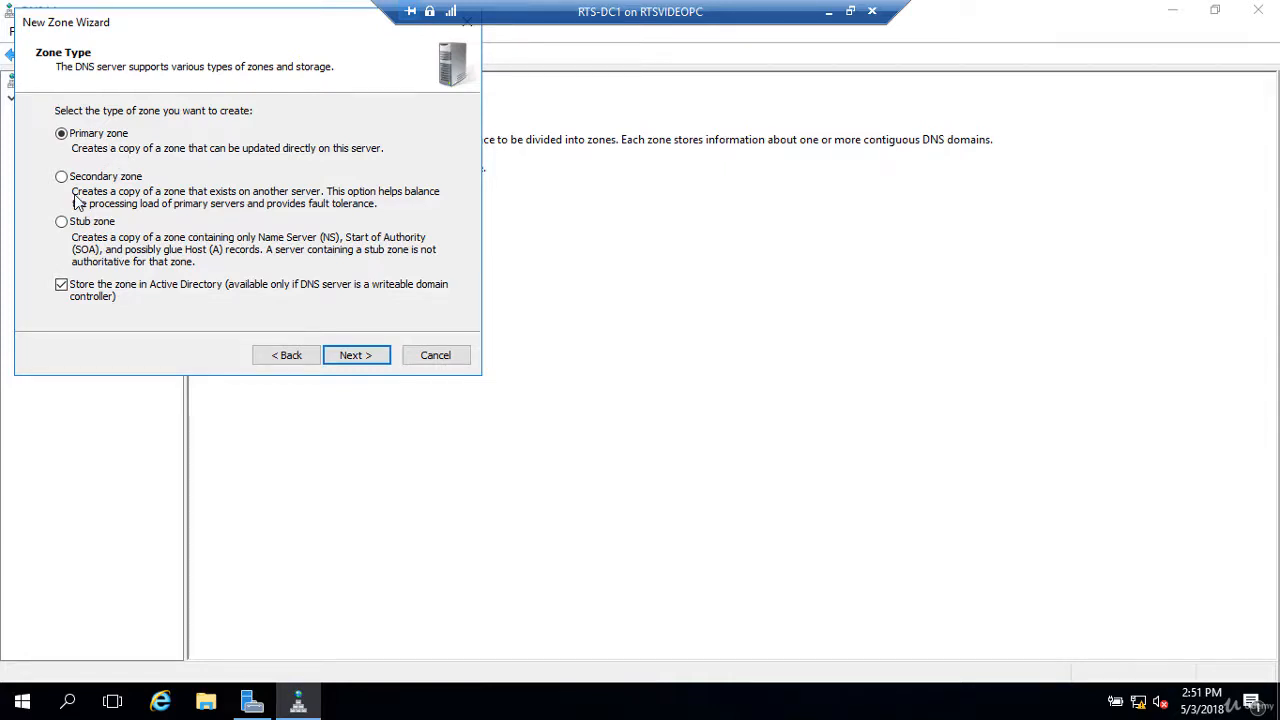
click(62, 177)
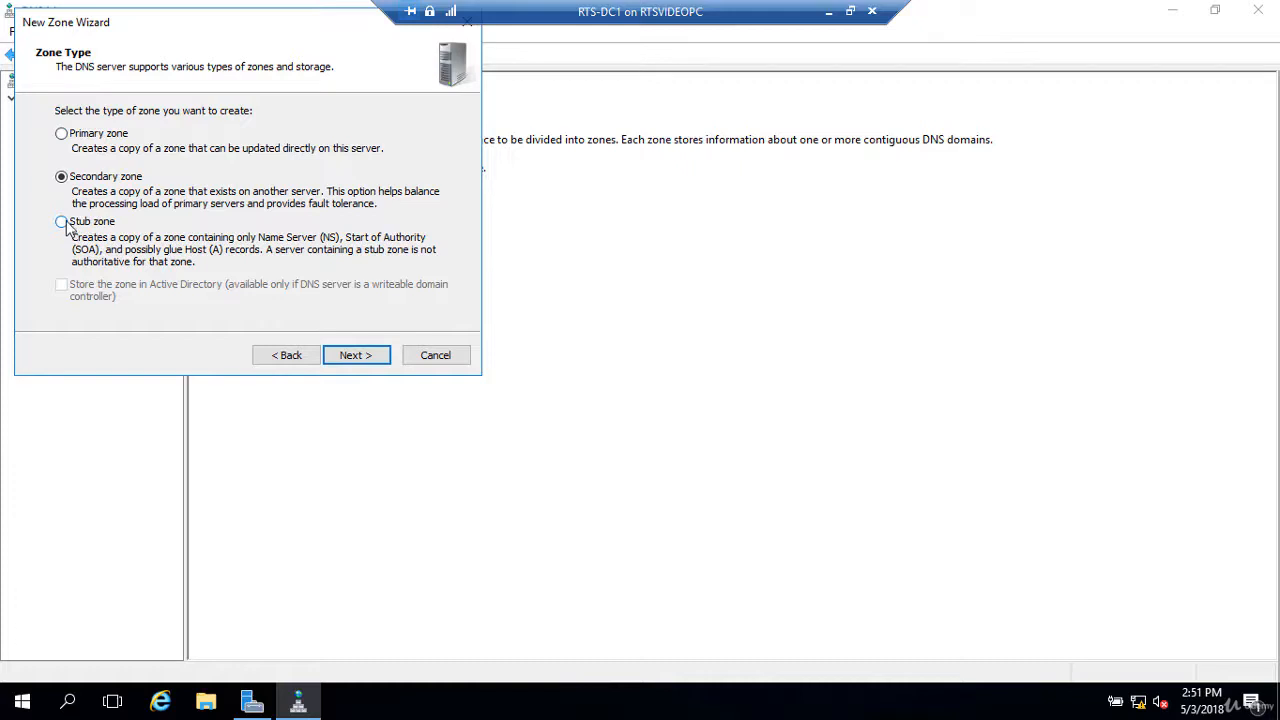
click(64, 136)
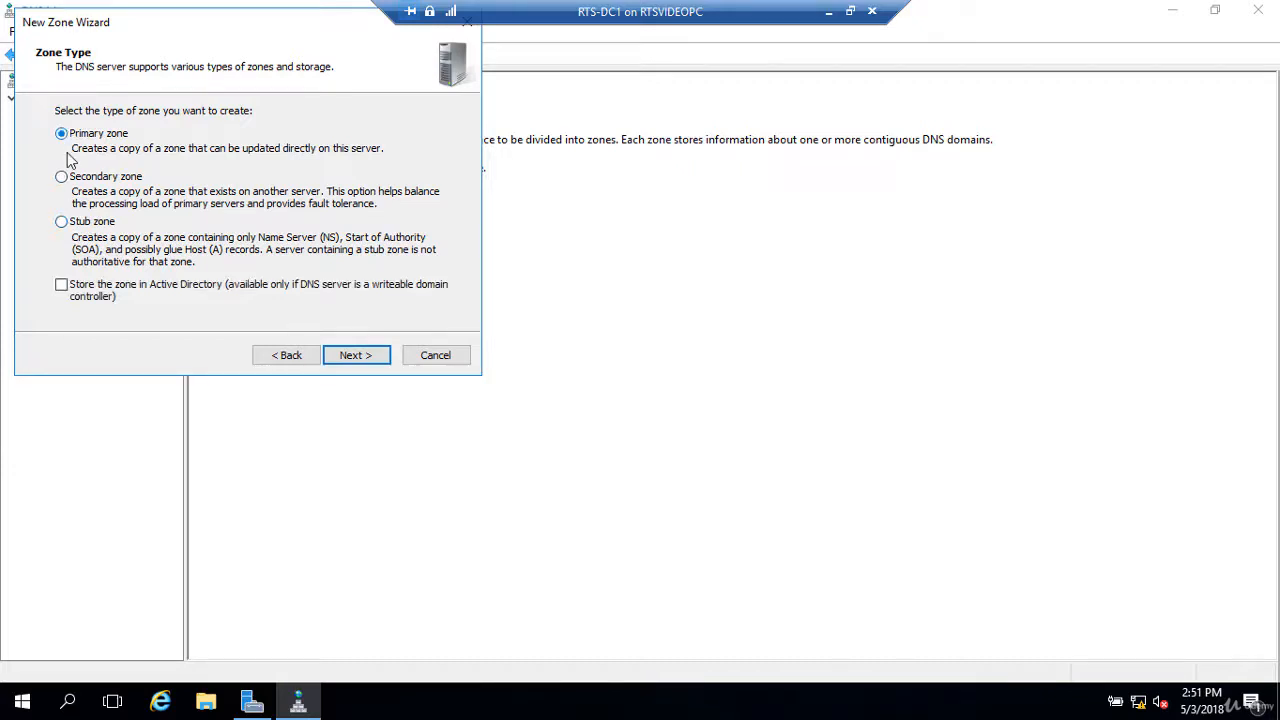
click(66, 292)
click(356, 356)
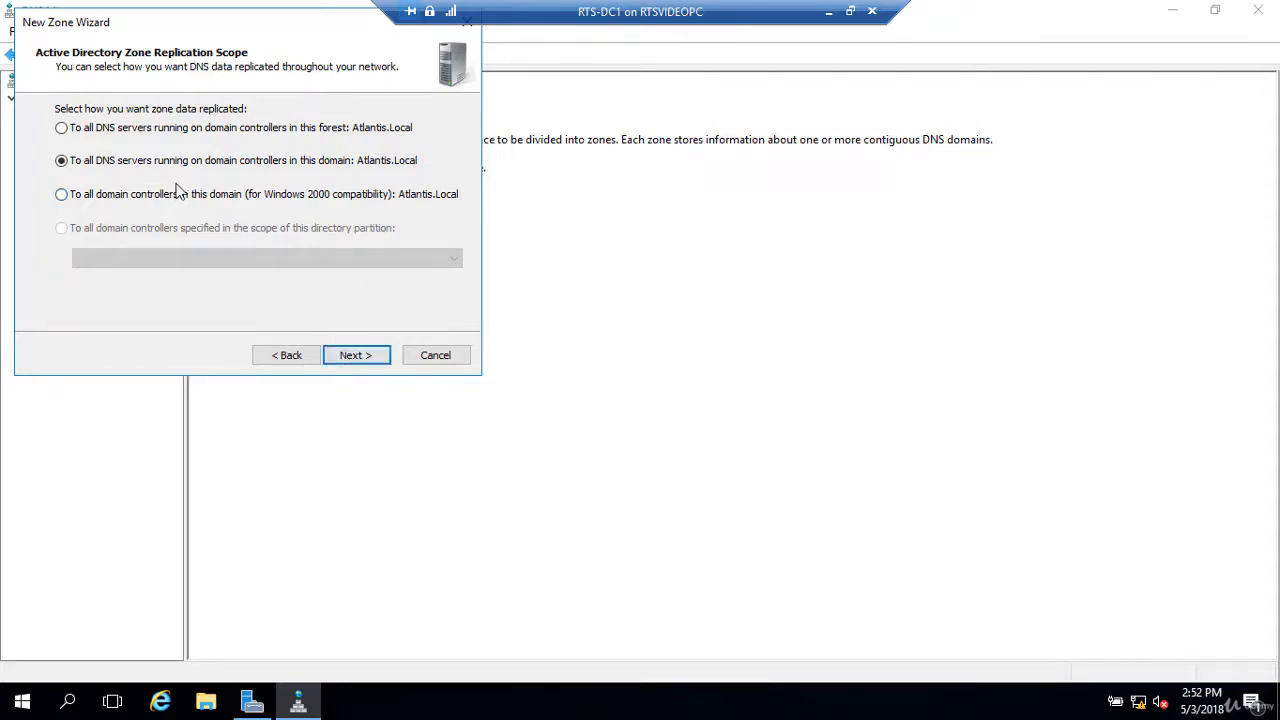
click(351, 358)
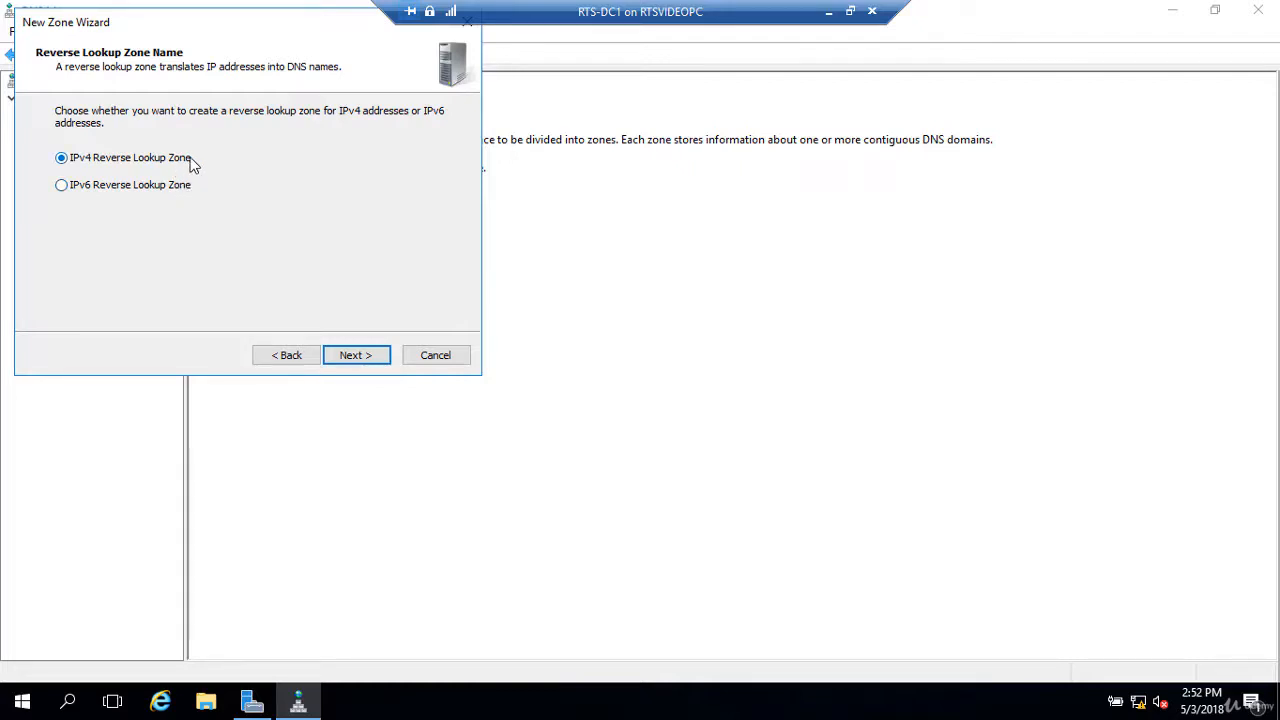
- Create it as an IPv4 reverse lookup zone with network ID 172.16.0, allowing only secure dynamic updates
click(358, 360)
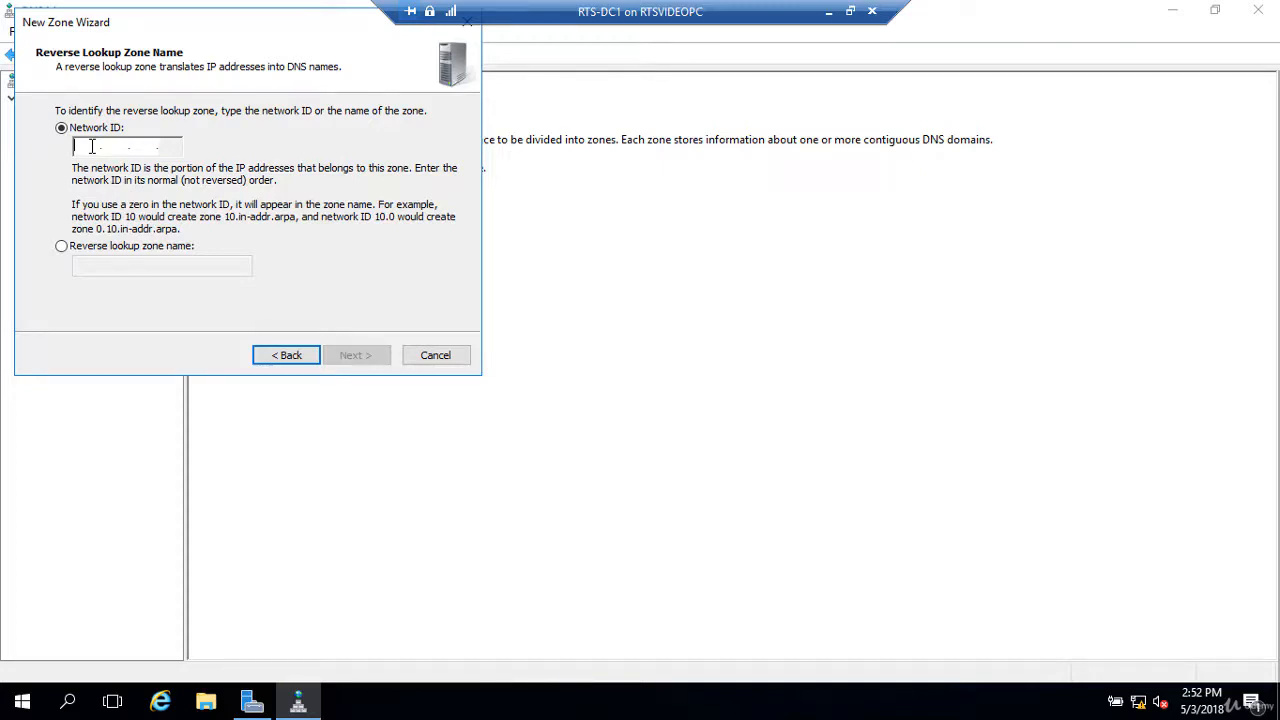
text(172.16.0.)
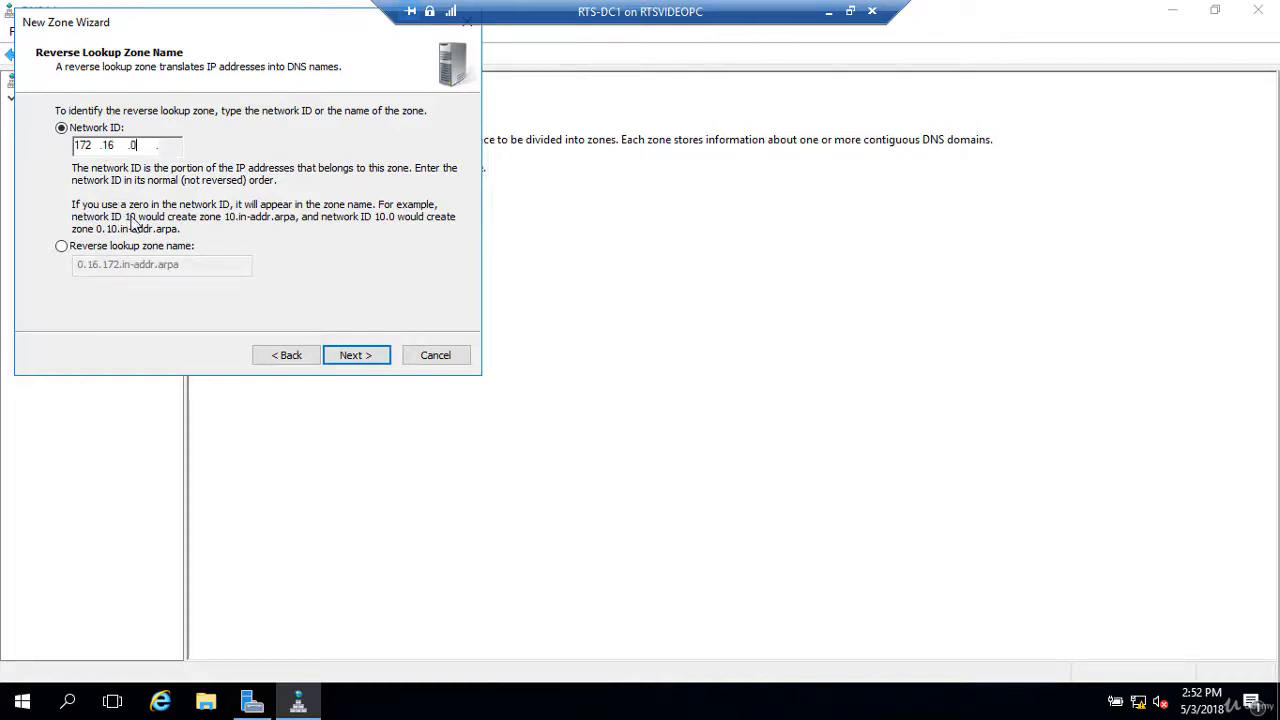
click(356, 356)
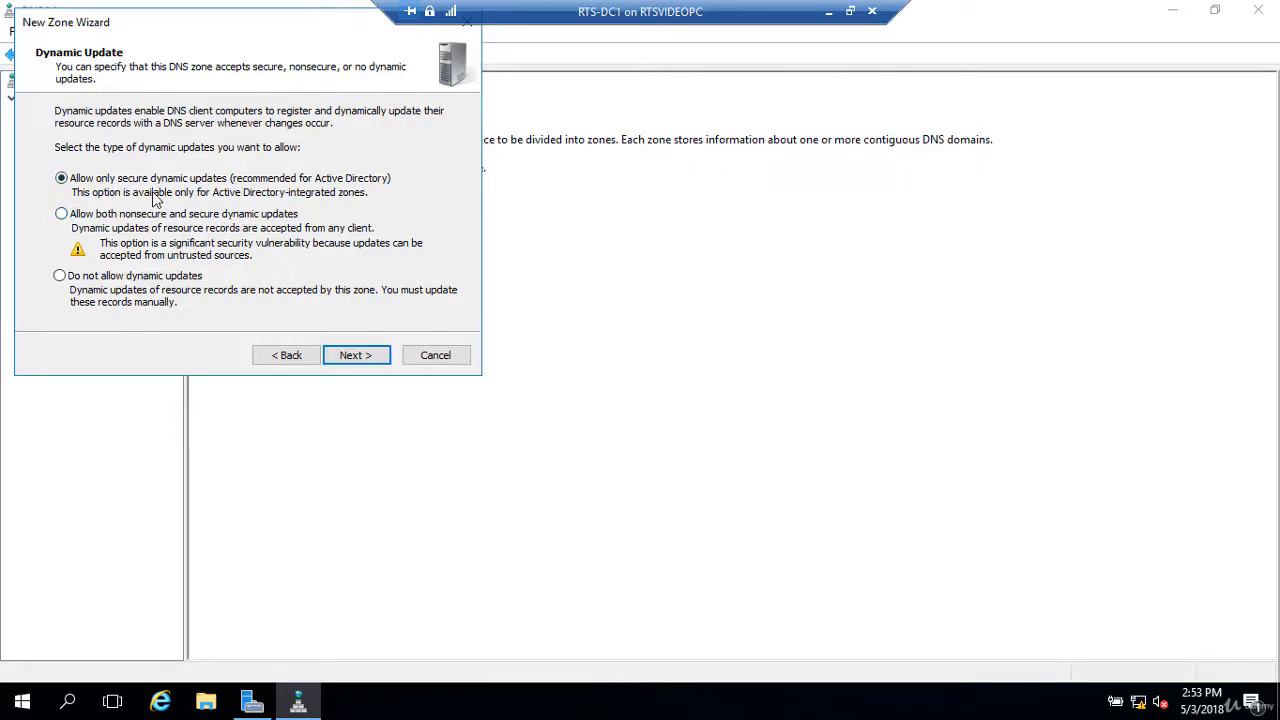
click(355, 357)
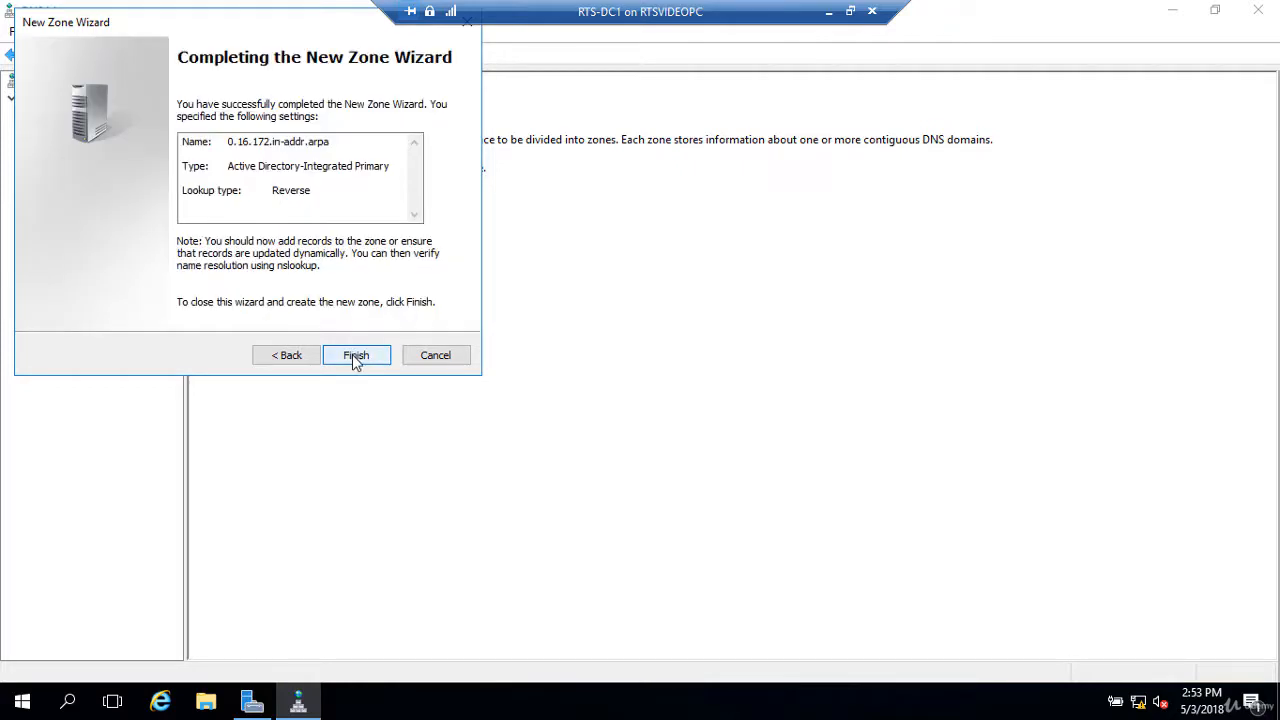
click(355, 357)
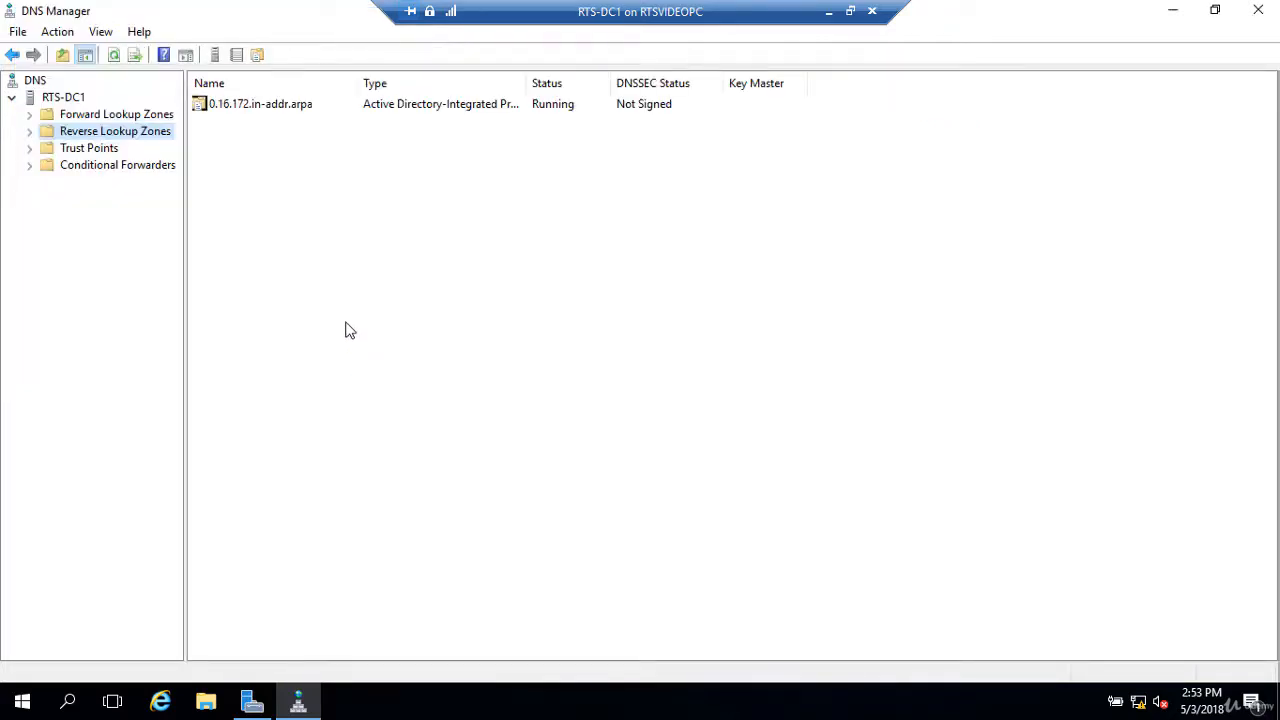
- Add a pointer (PTR) record to the 0.16.172.in-addr.arpa zone for the SalesPC01 host record in the RTS.LOCAL forward zone
double_click(272, 113)
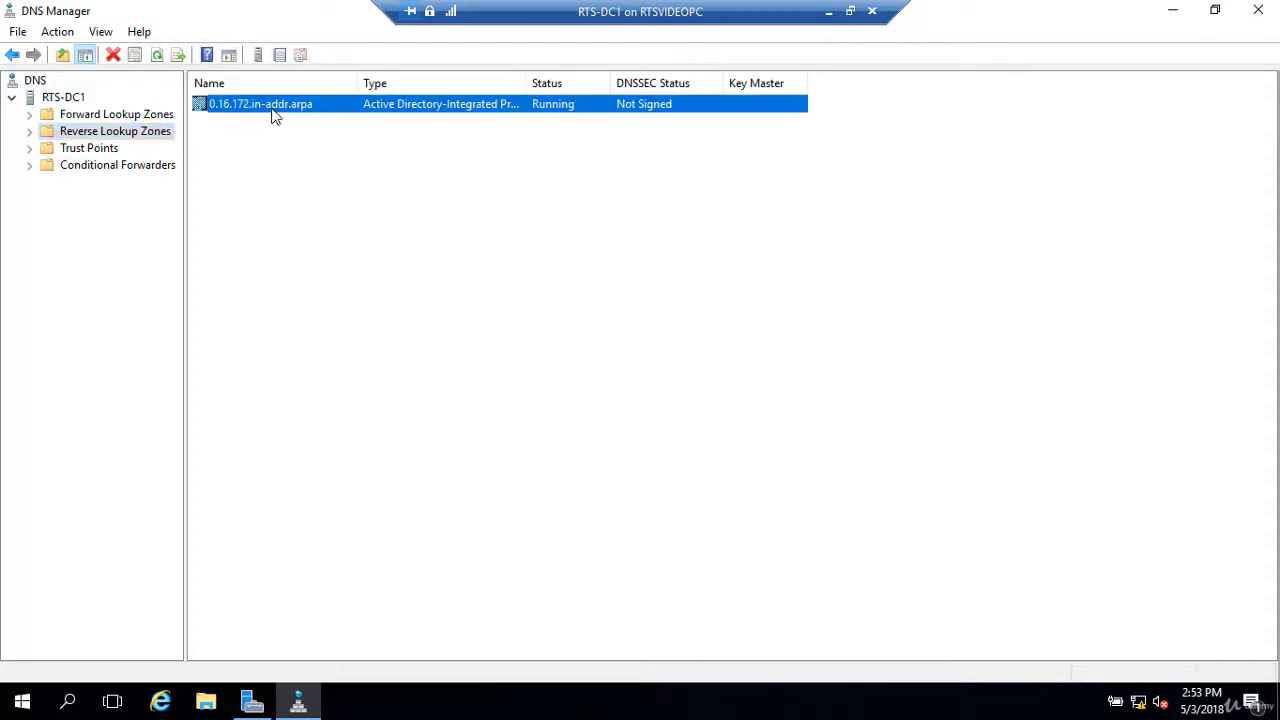
right_click(274, 187)
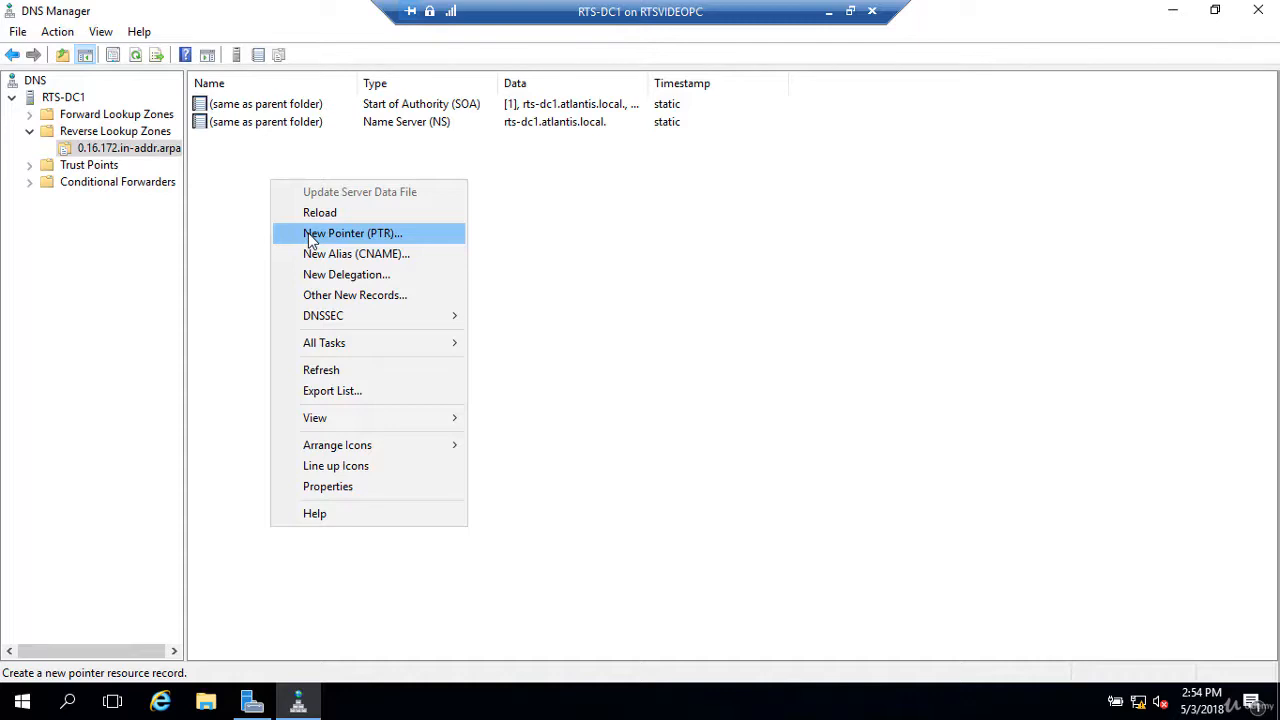
click(309, 236)
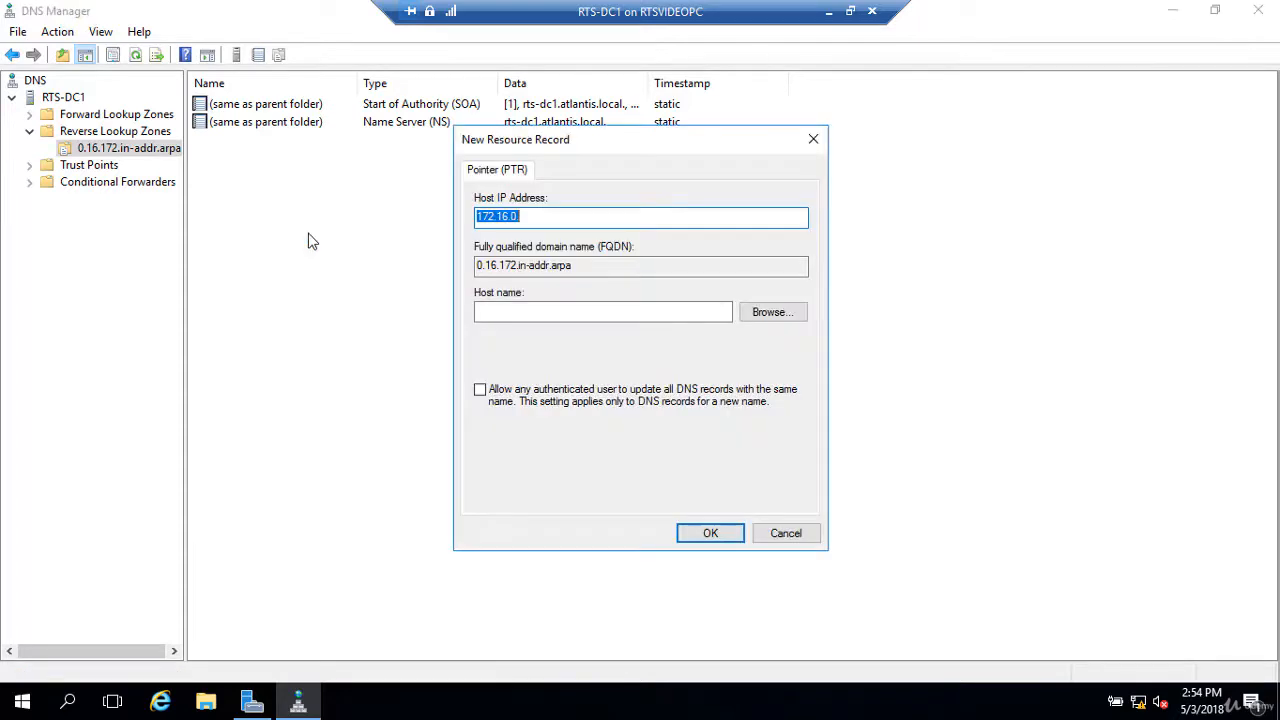
click(543, 219)
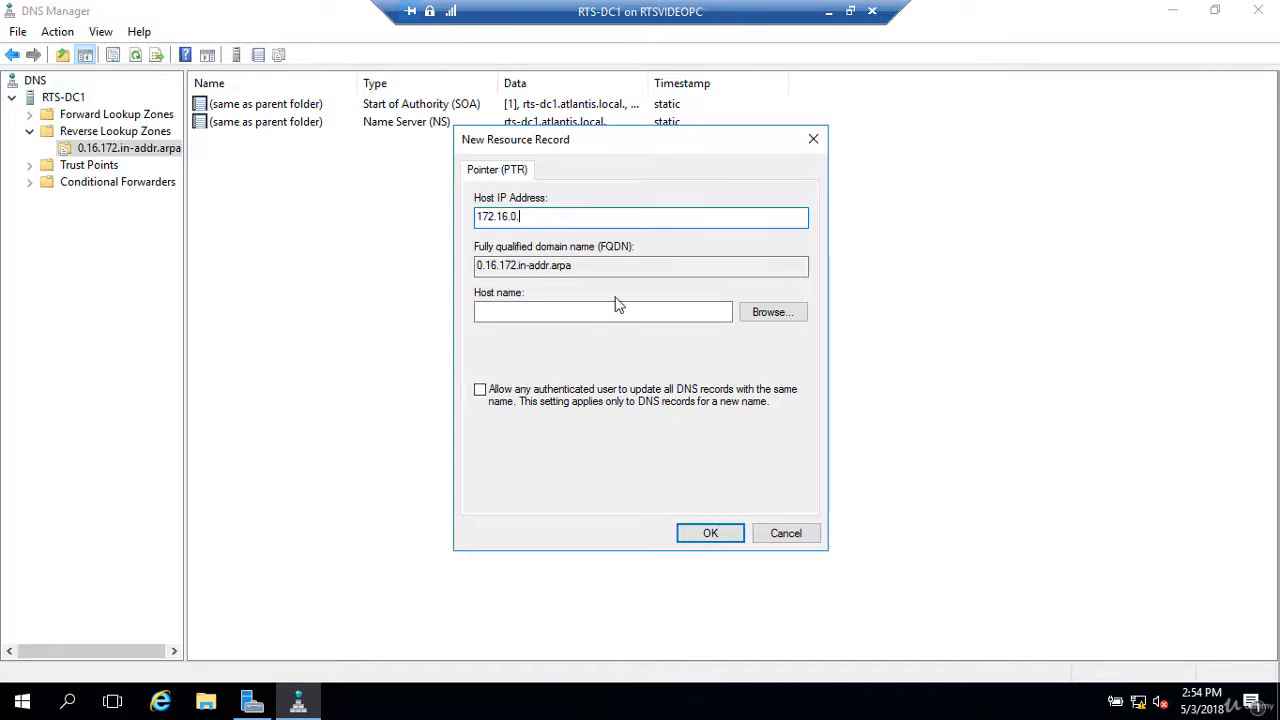
click(762, 315)
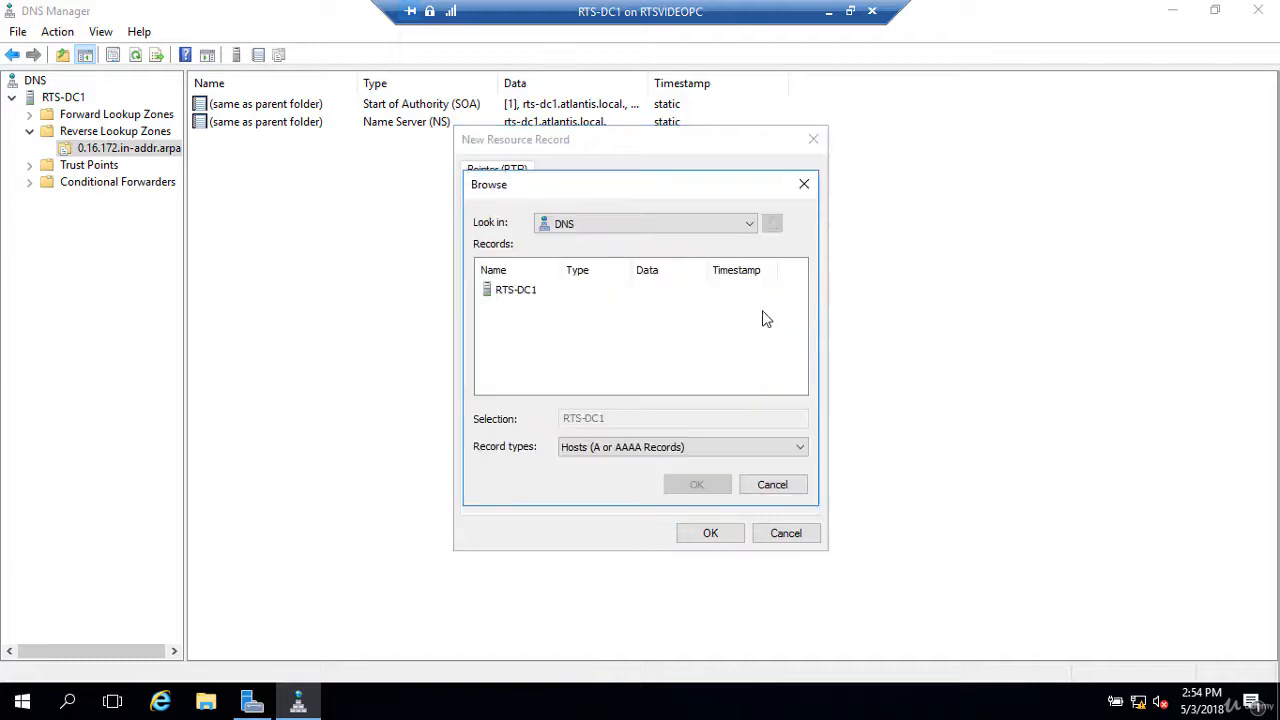
double_click(516, 290)
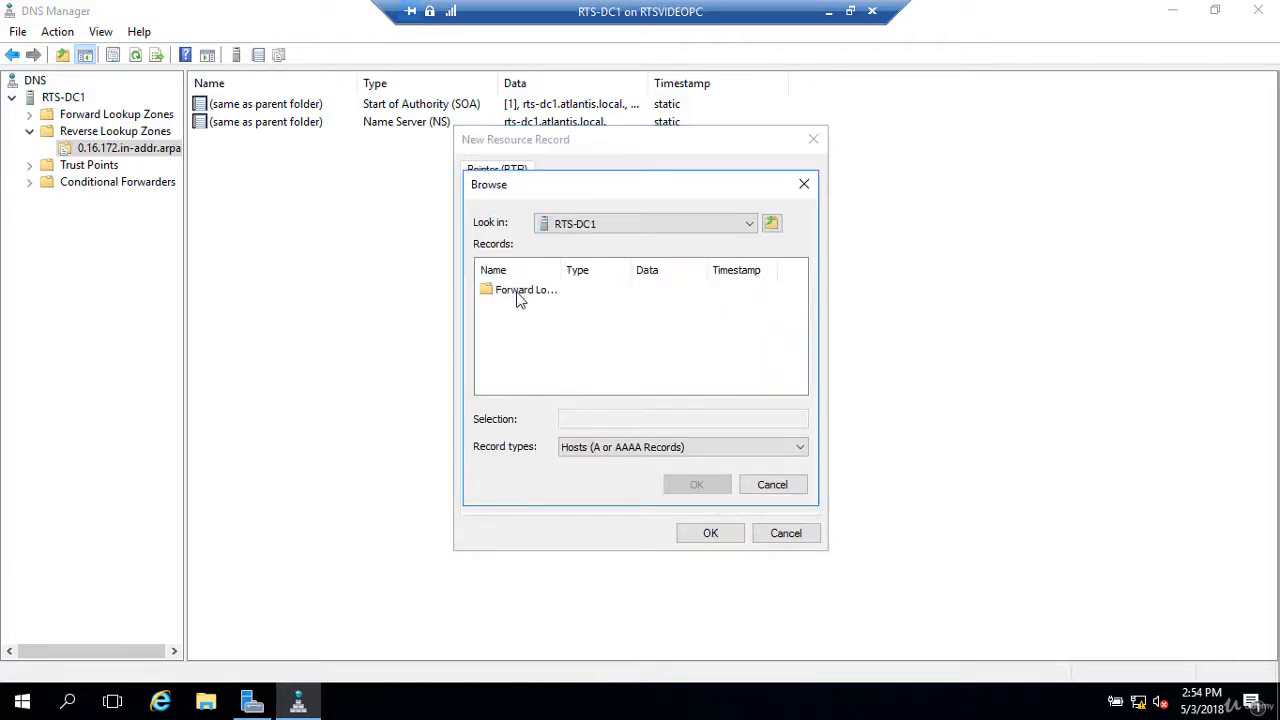
double_click(517, 290)
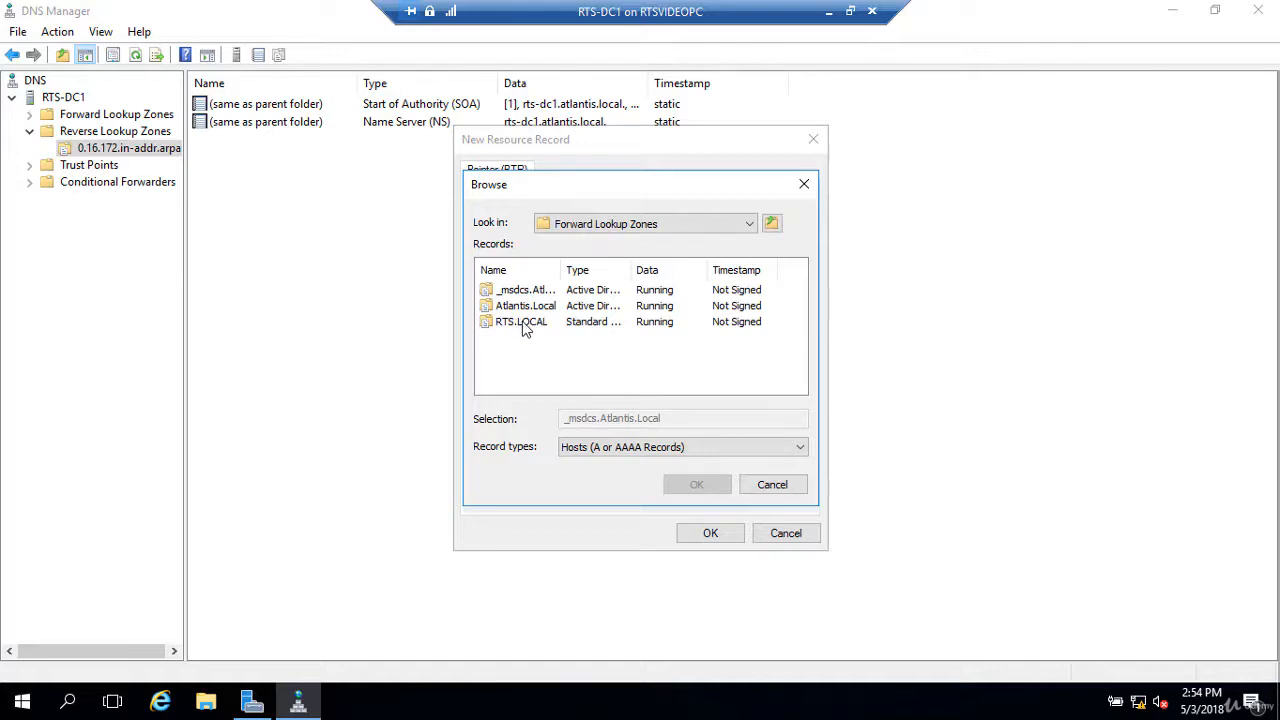
double_click(522, 323)
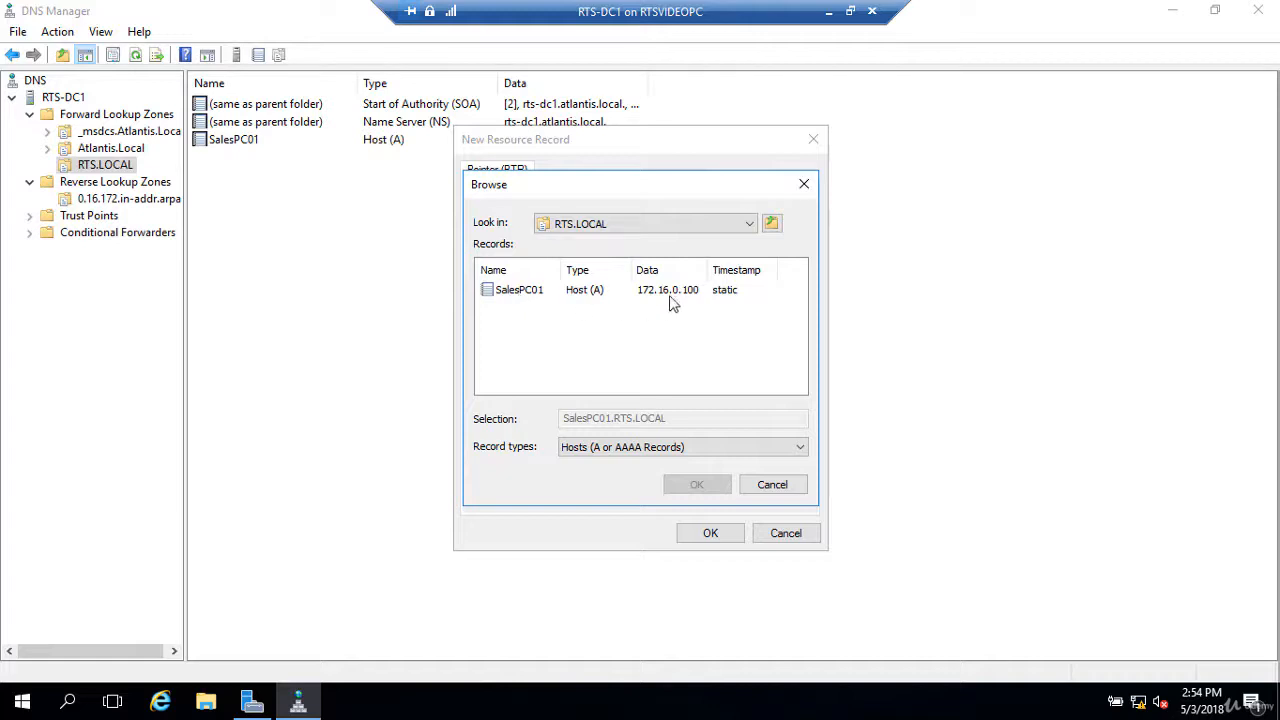
click(540, 292)
click(697, 486)
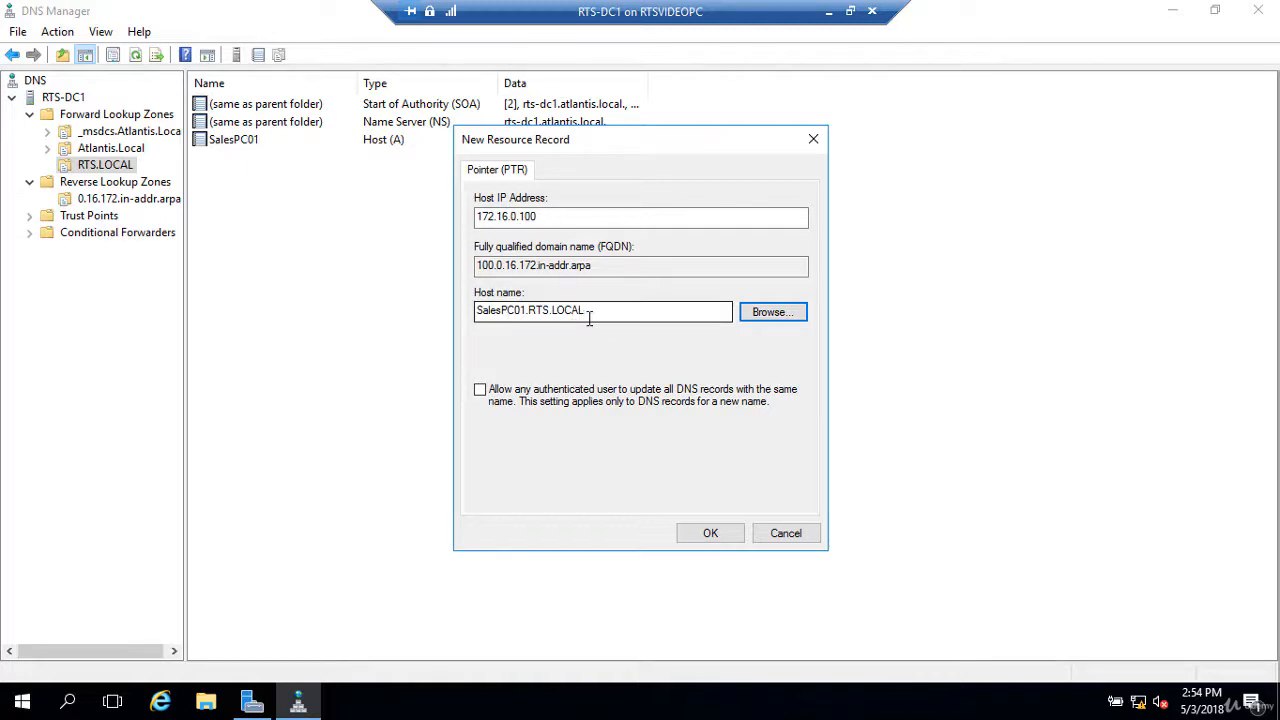
click(709, 536)
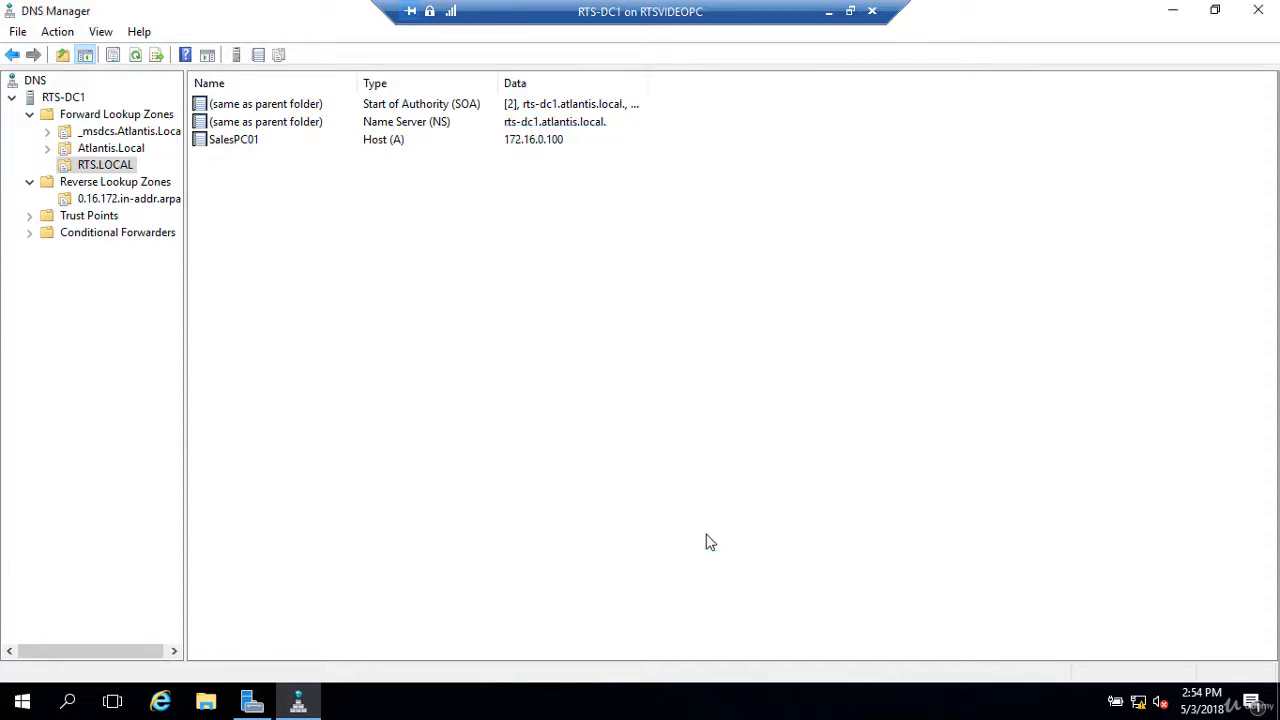
- Compare the pointer record in the reverse lookup zone with the SalesPC01 host record in the RTS.LOCAL zone
click(103, 203)
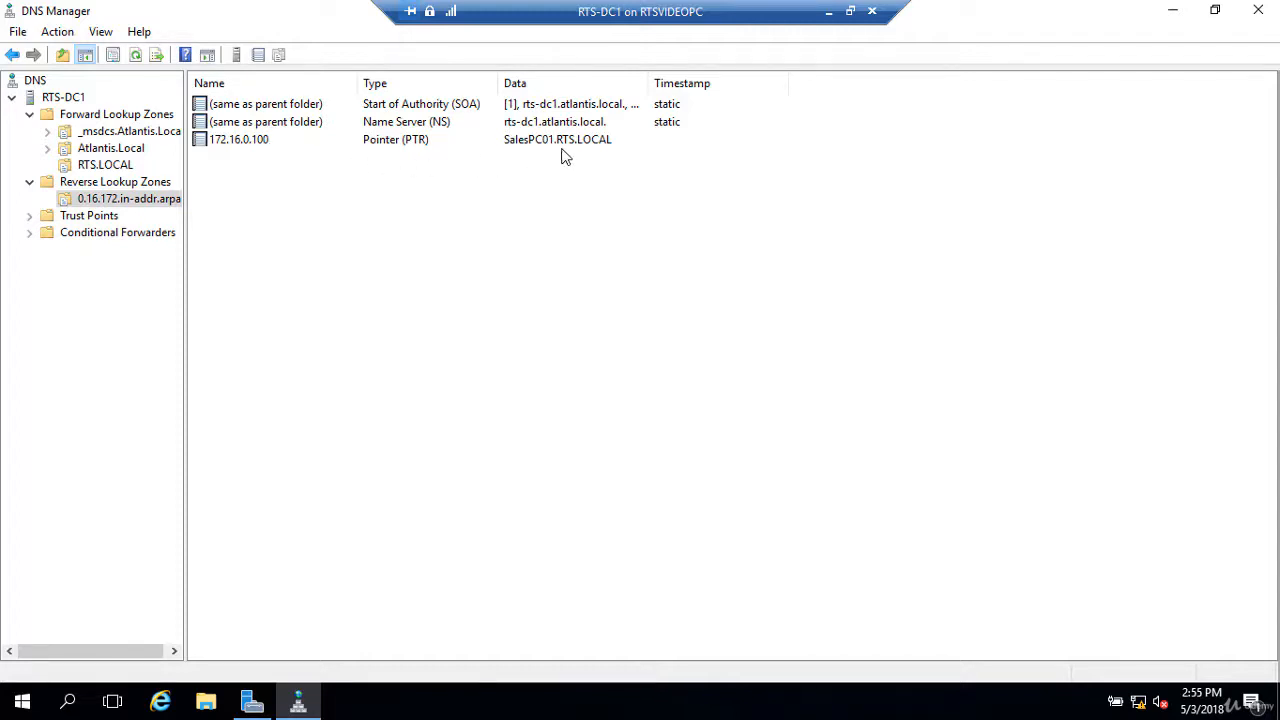
click(99, 166)
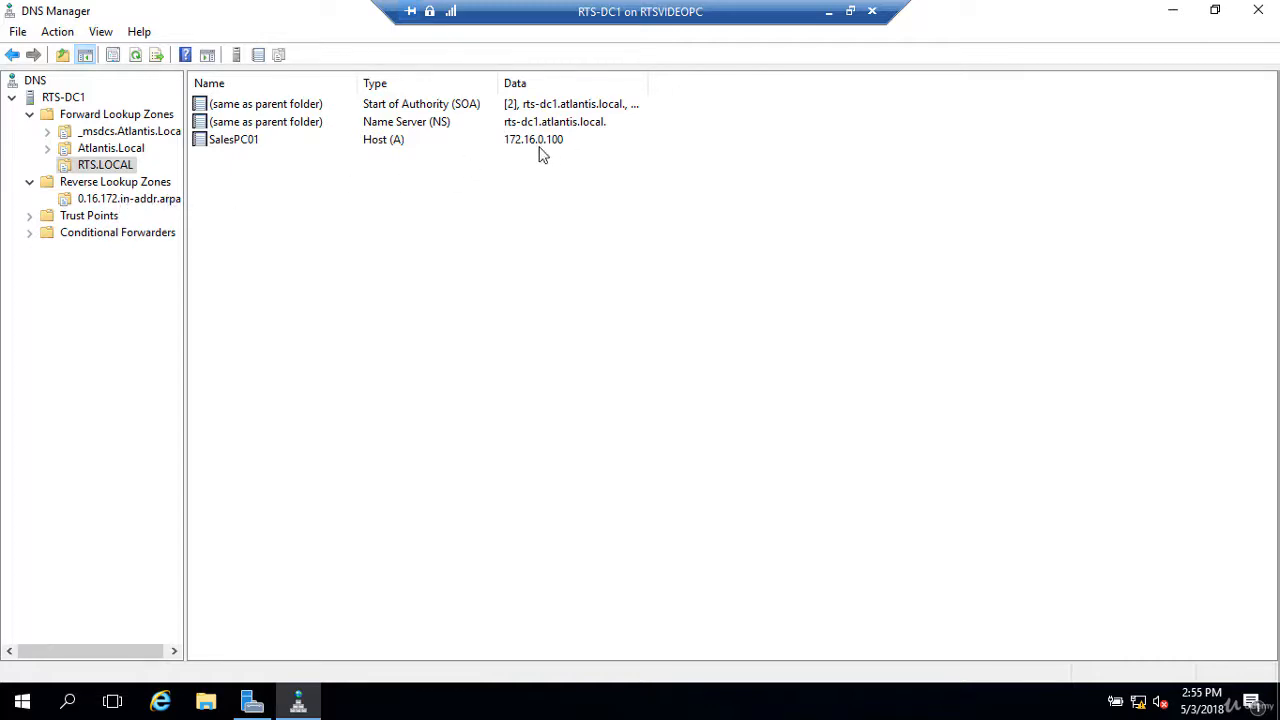
click(96, 203)
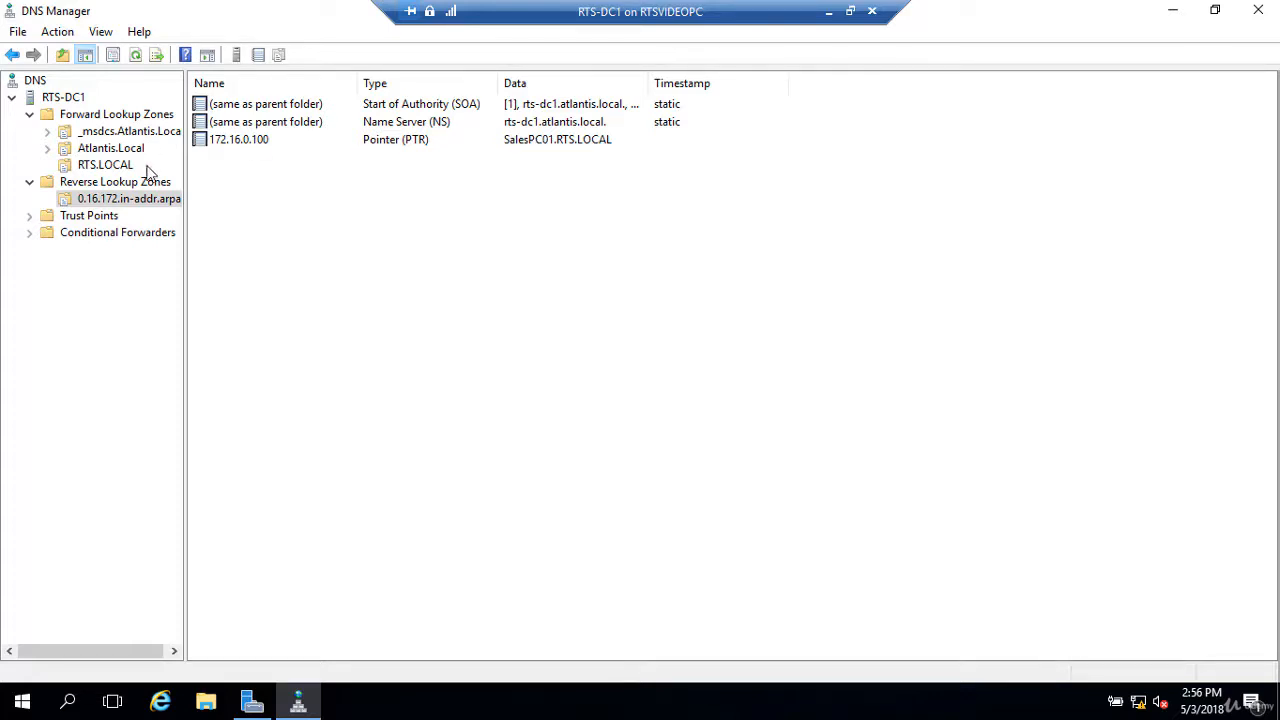
- View the associated pointer record option for a new host in the RTS.LOCAL zone without adding a host
click(97, 170)
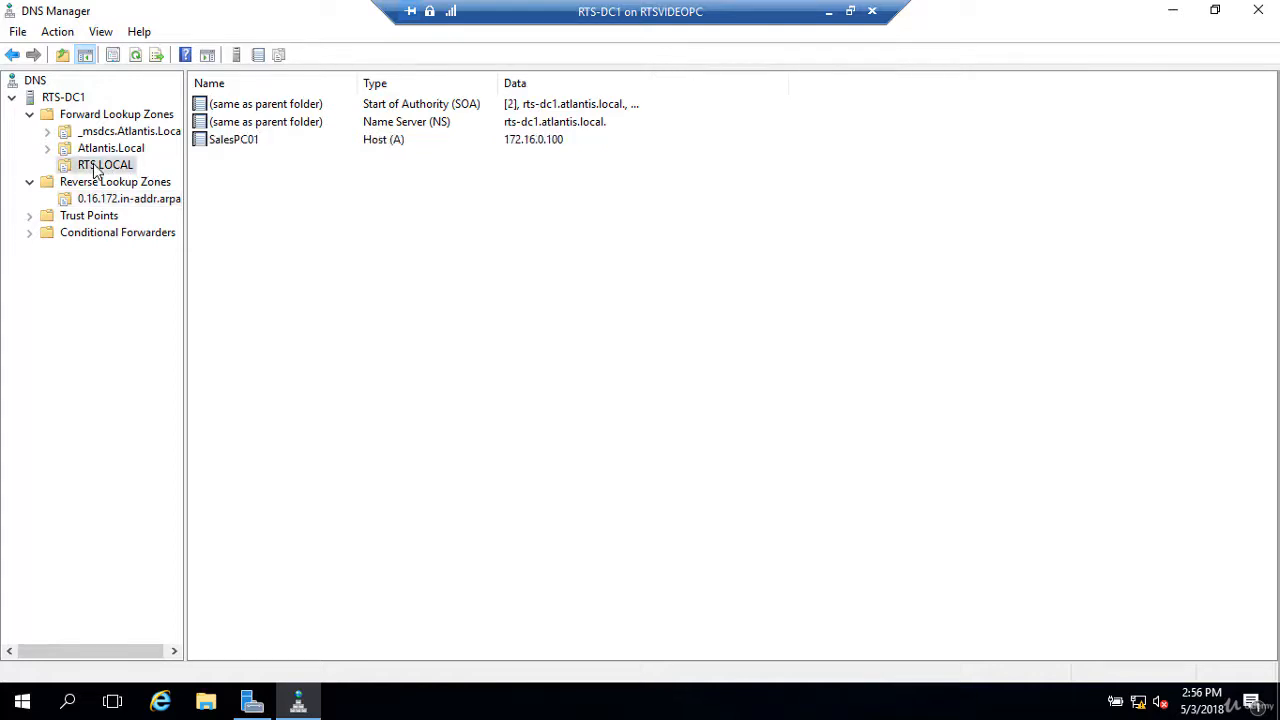
right_click(228, 172)
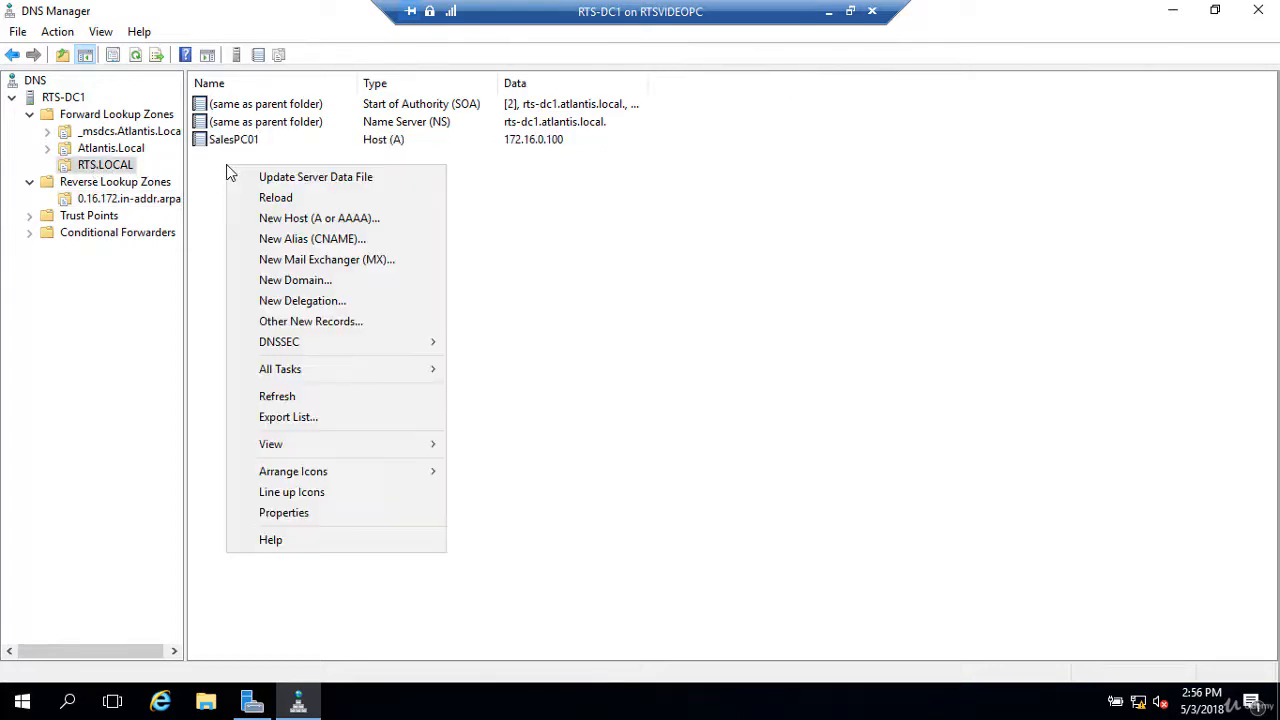
click(253, 220)
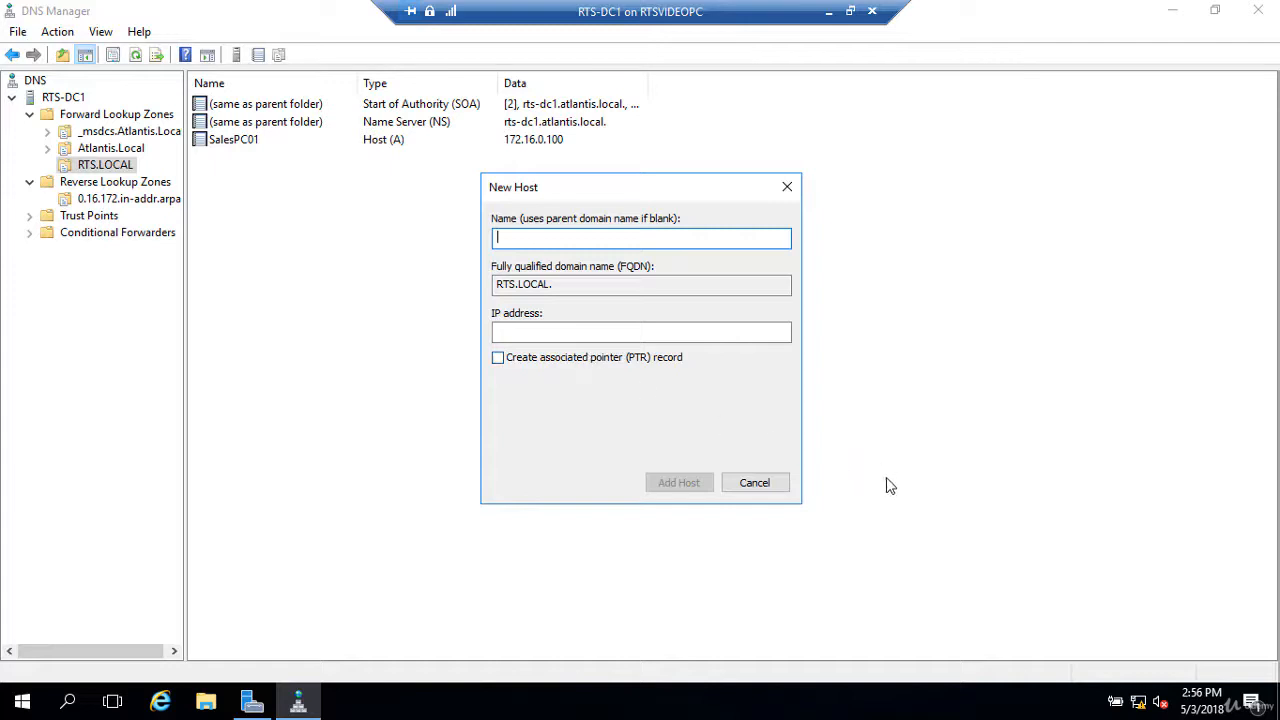
click(746, 486)
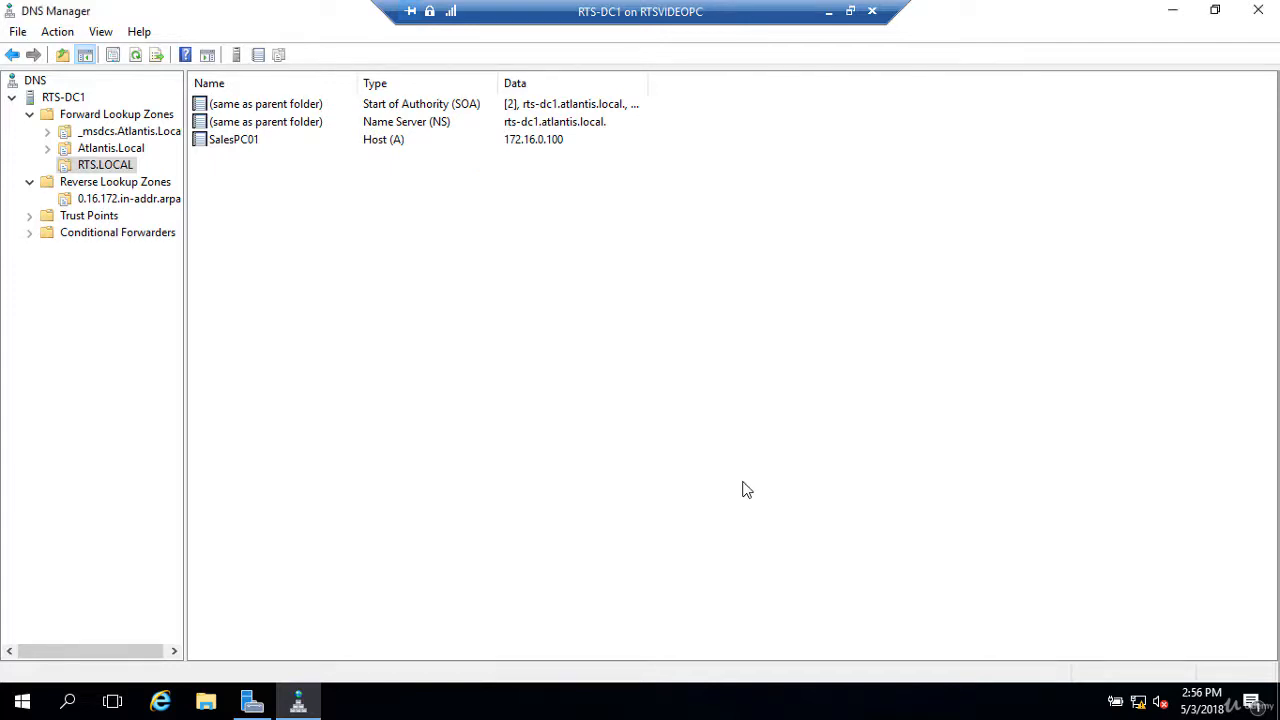
- Open the properties of the 0.16.172.in-addr.arpa reverse lookup zone
click(123, 204)
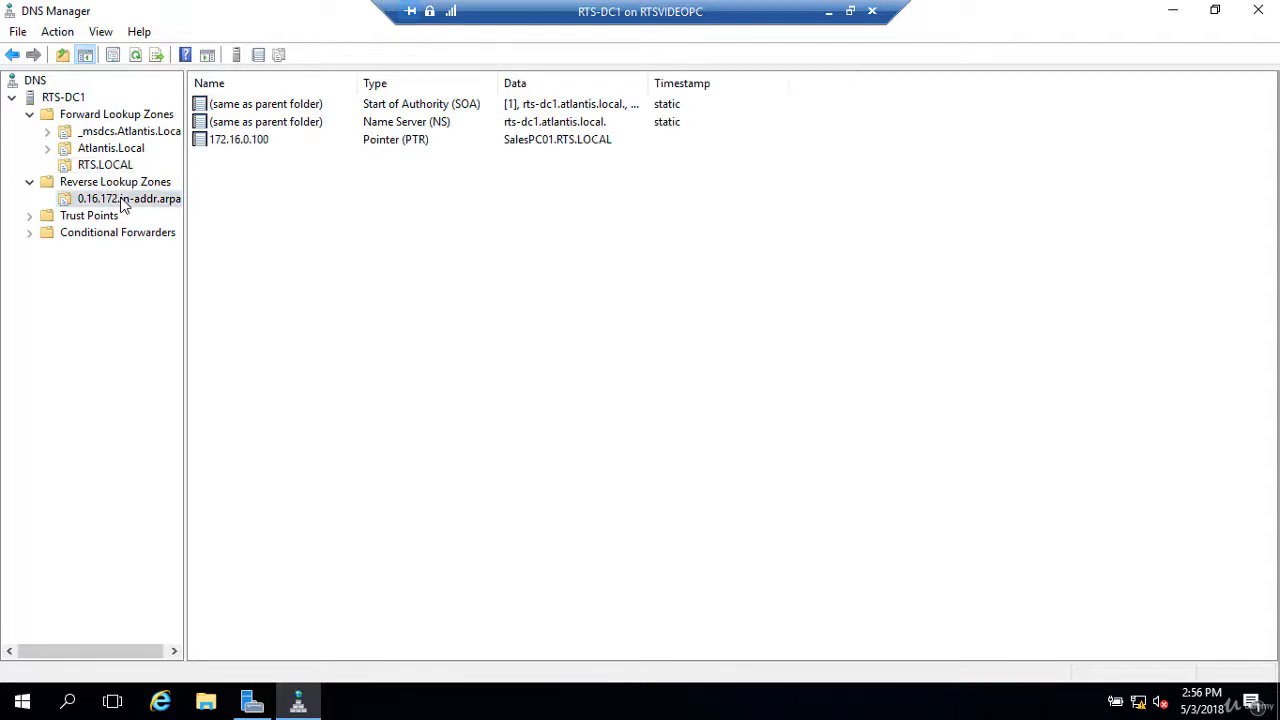
right_click(122, 204)
click(178, 484)
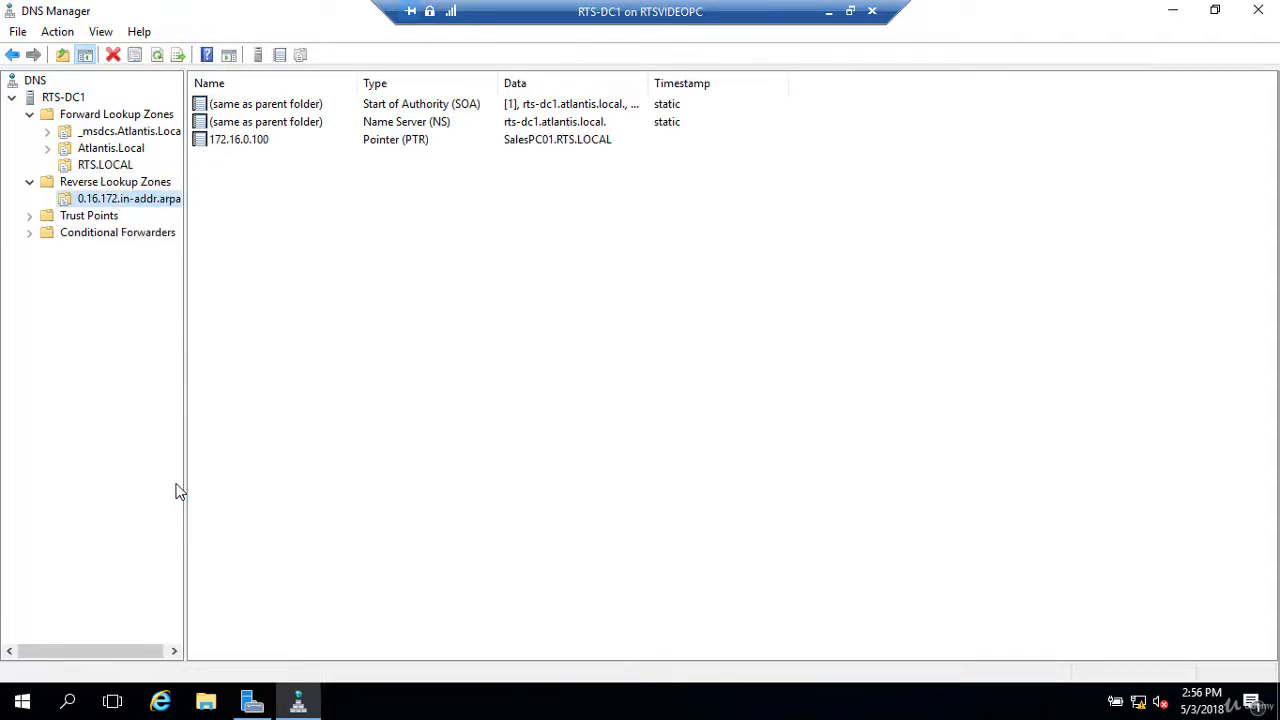